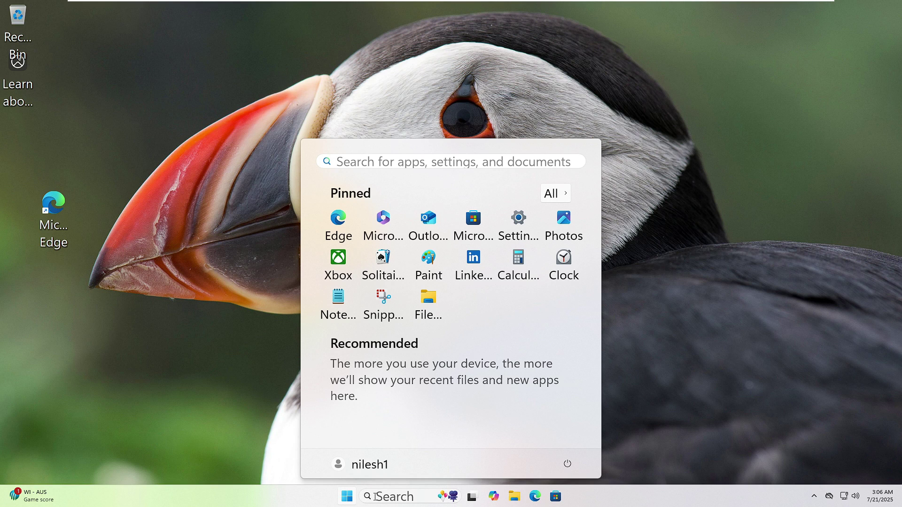
# Search the Start menu for 'device manager' and open Device Manager
pyautogui.write('de')
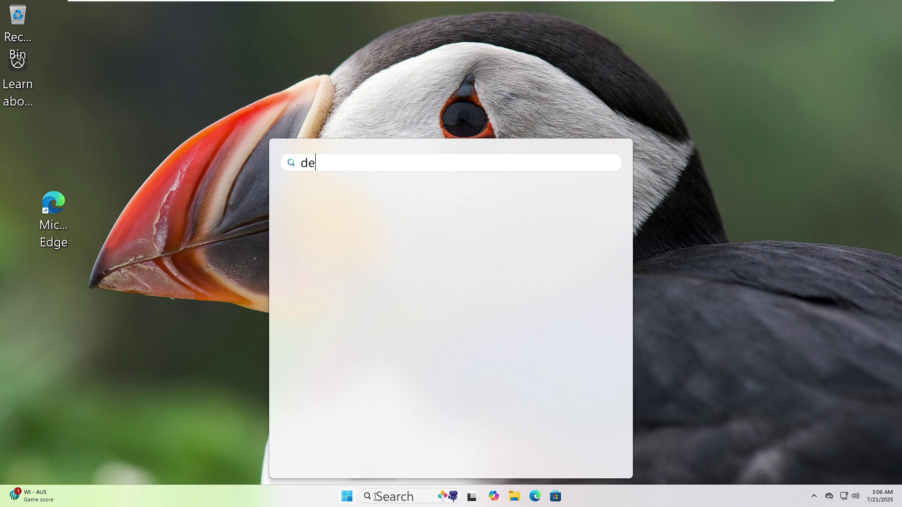
pyautogui.write('vice manager')
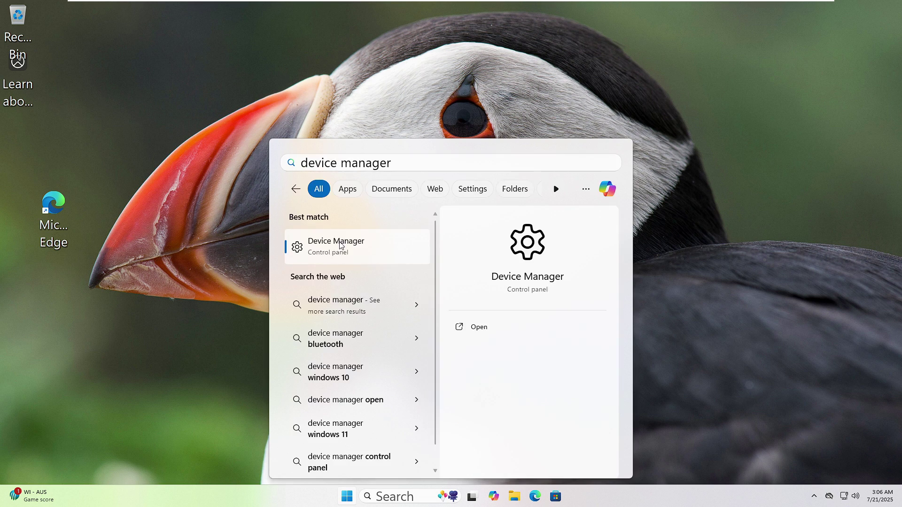
pyautogui.click(339, 241)
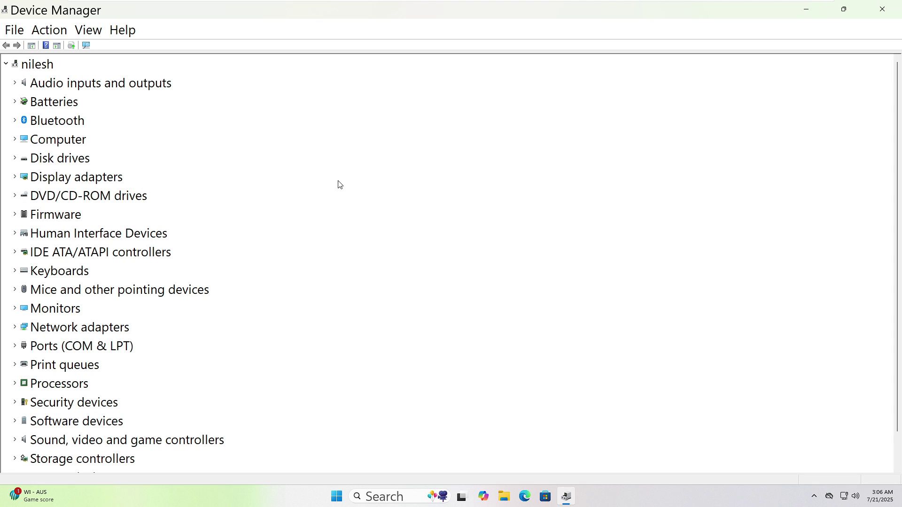
# Have Windows automatically search for an updated VMware SVGA 3D display driver
pyautogui.scroll(-1, 188, 215)
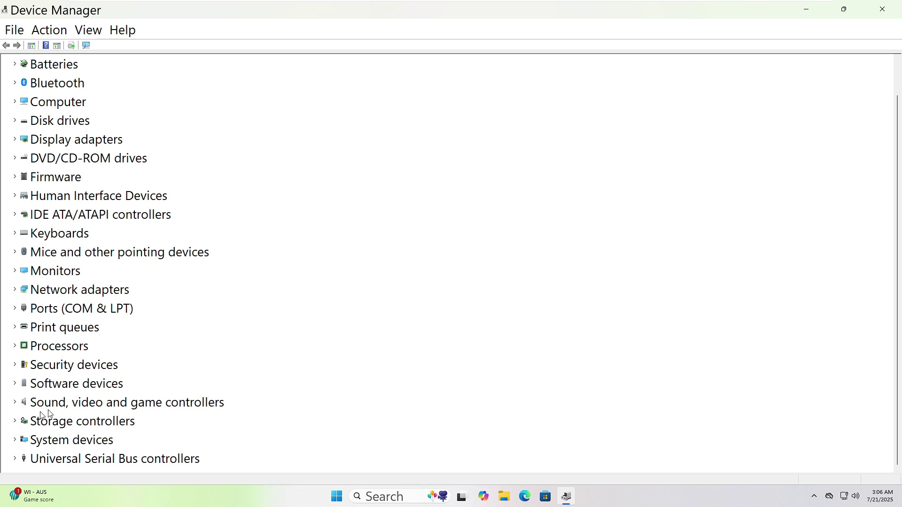
pyautogui.click(15, 403)
pyautogui.rightClick(116, 141)
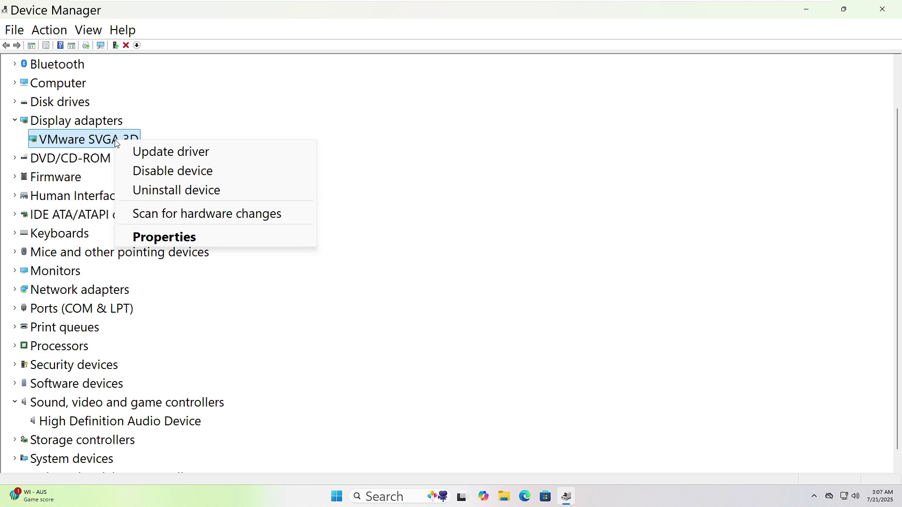
pyautogui.click(135, 151)
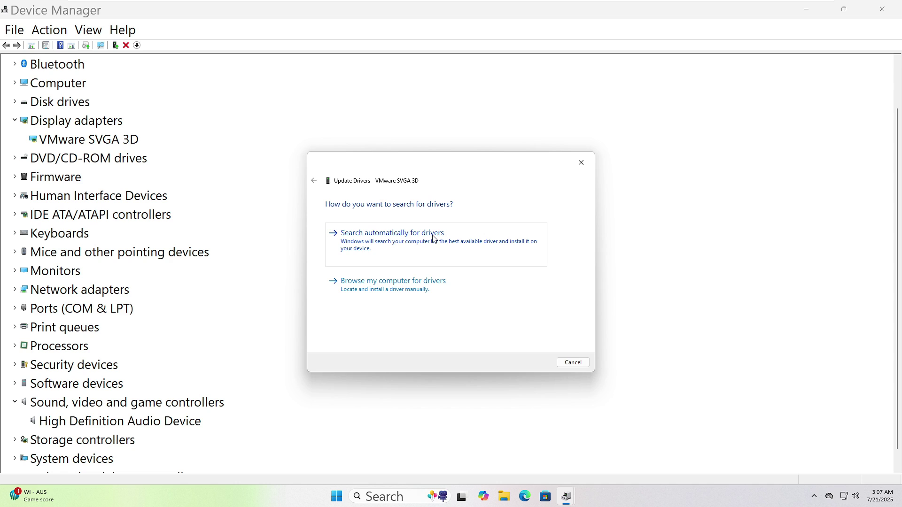
pyautogui.click(433, 239)
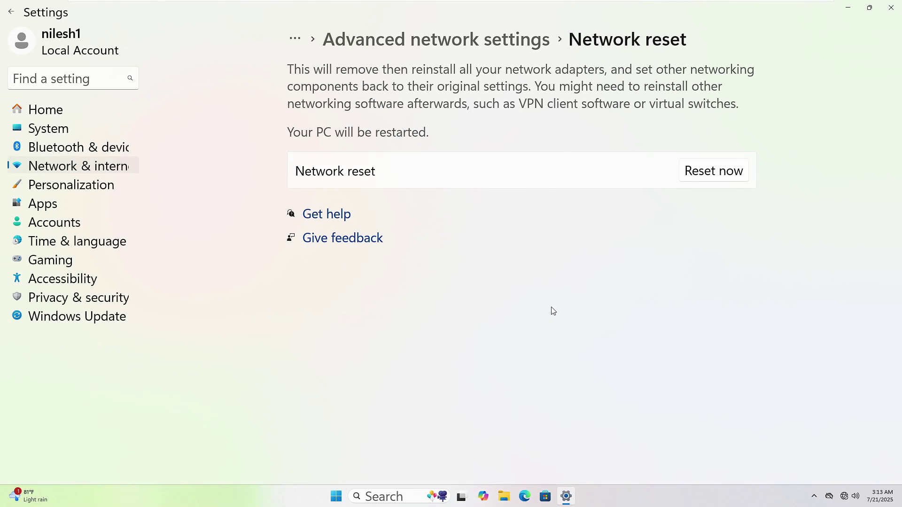
# Show the Start menu power options: Lock, Sleep, Shut down and Restart
pyautogui.click(337, 497)
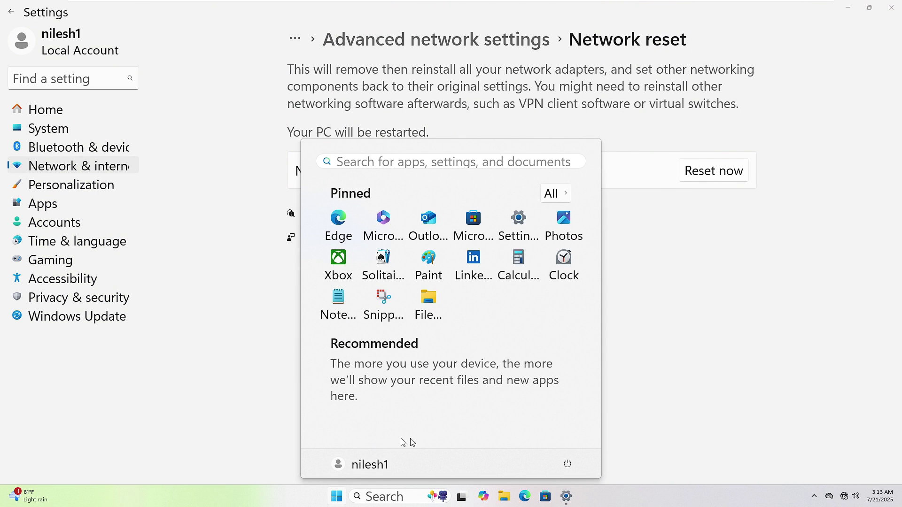
pyautogui.click(568, 465)
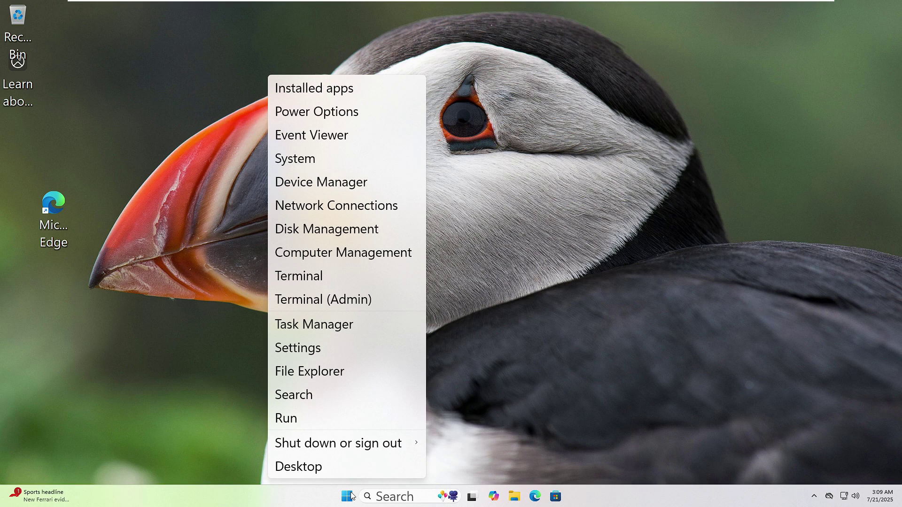
# Open the Installed apps list under Apps in Settings
pyautogui.click(342, 343)
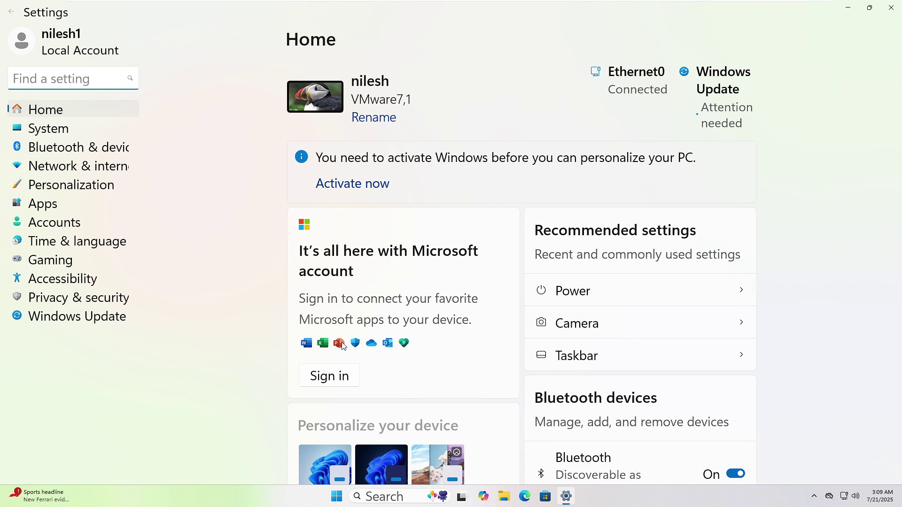
pyautogui.click(51, 207)
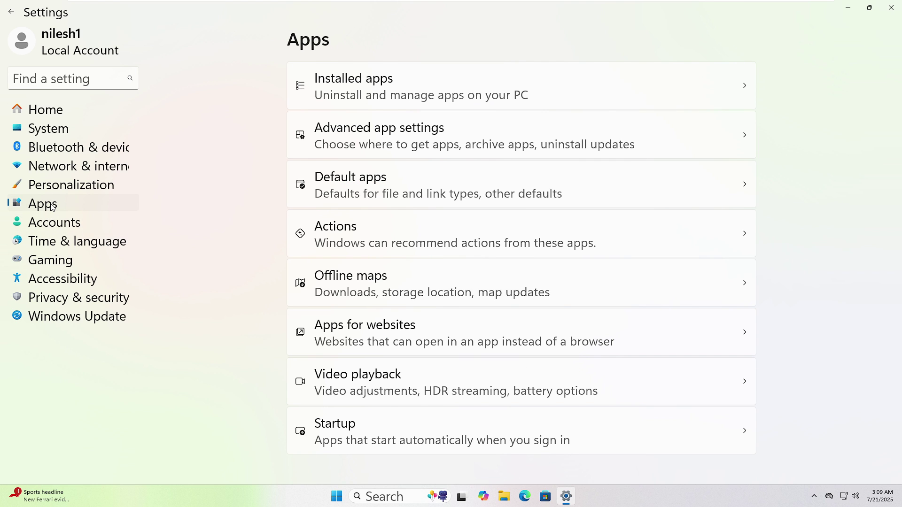
pyautogui.click(442, 81)
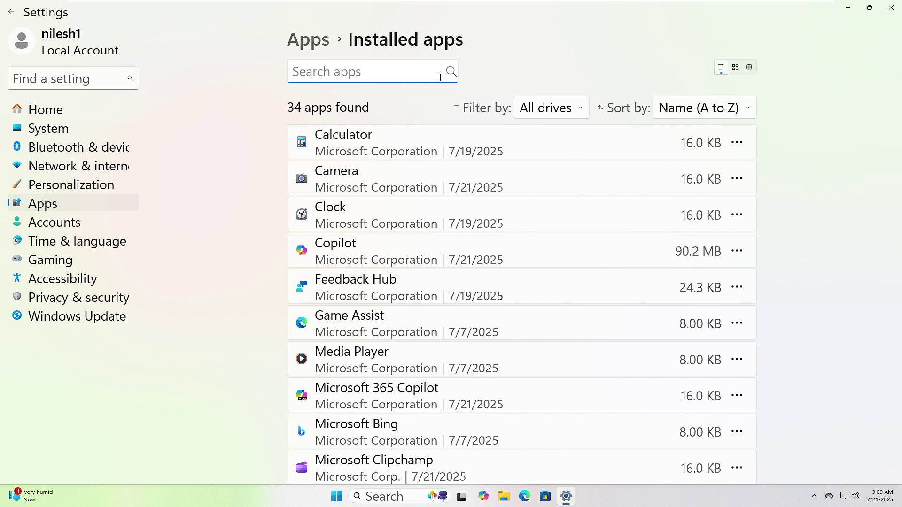
# Choose Uninstall for Microsoft Clipchamp, then move to the Windows Update page
pyautogui.scroll(-5, 741, 221)
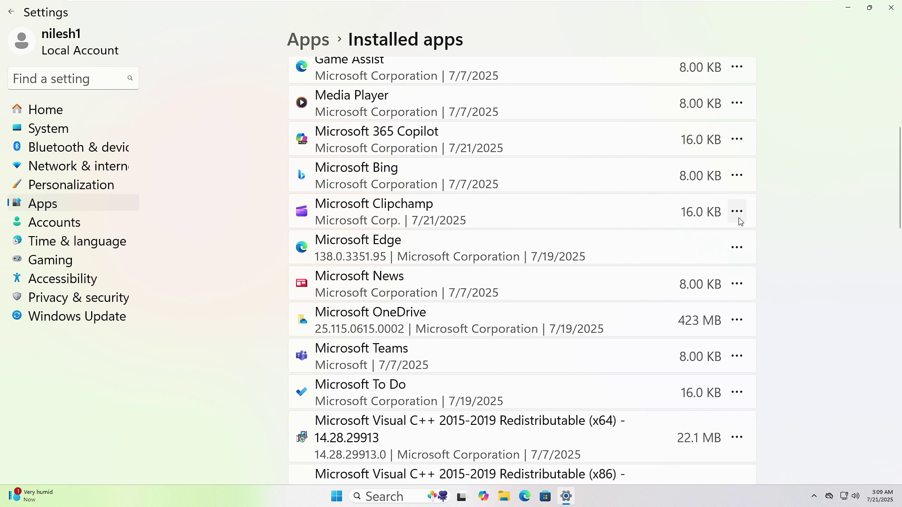
pyautogui.click(738, 212)
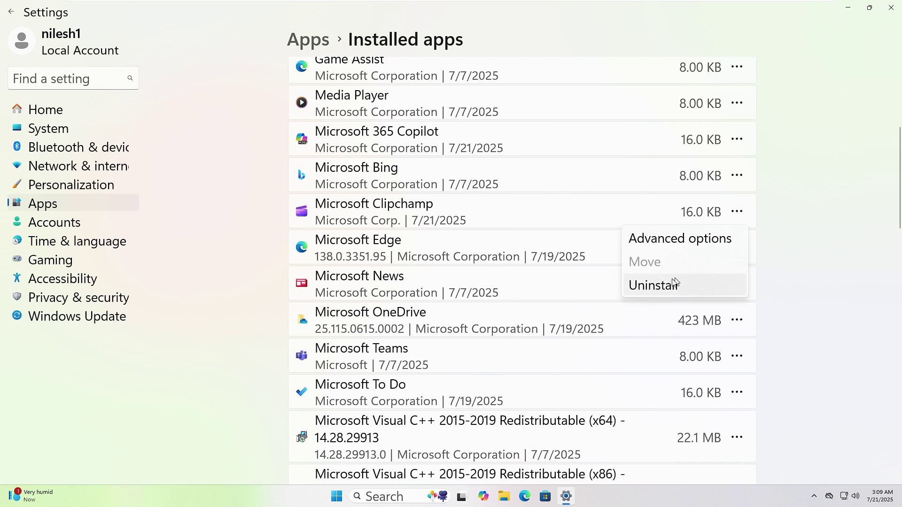
pyautogui.click(103, 319)
pyautogui.click(102, 320)
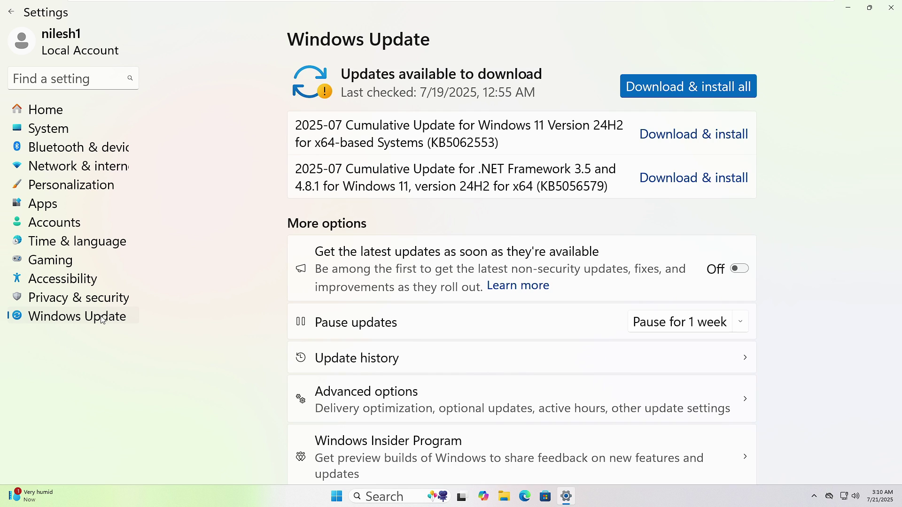
# Go through Update history to Uninstall updates, showing the four installed updates
pyautogui.scroll(-3, 386, 282)
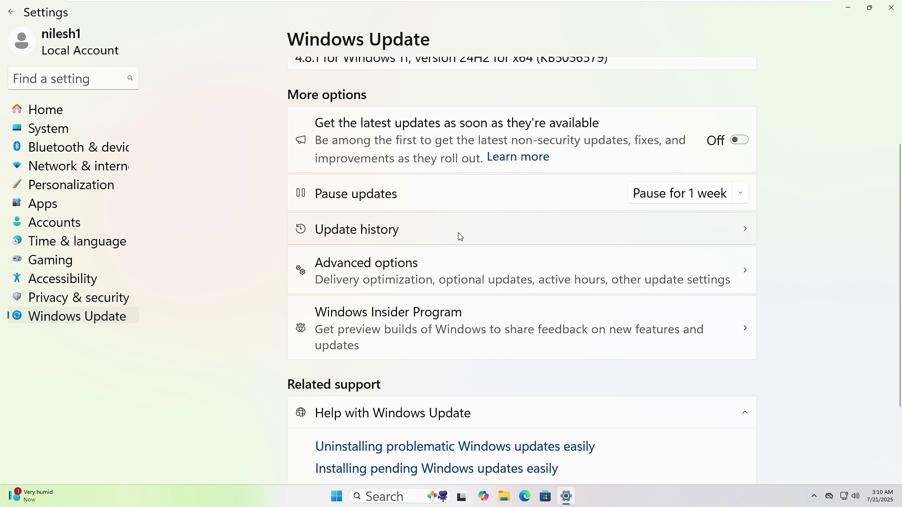
pyautogui.click(460, 236)
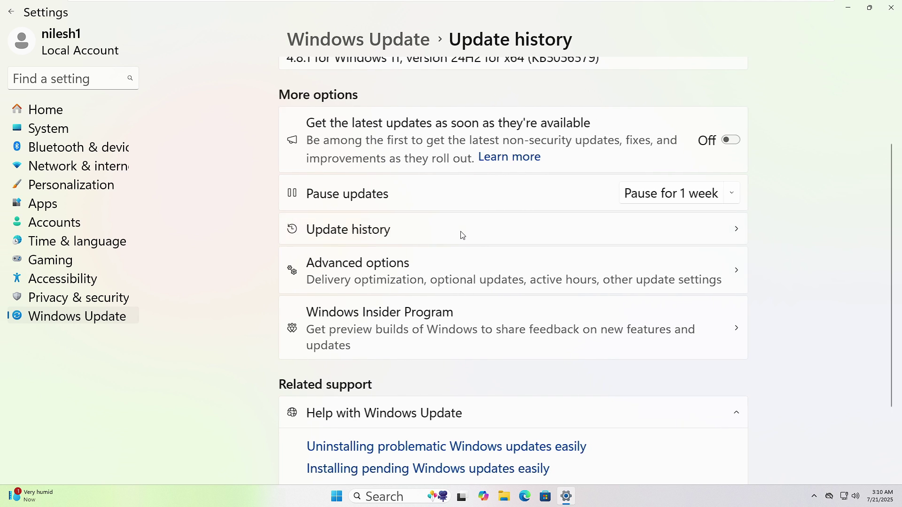
pyautogui.scroll(-2, 447, 397)
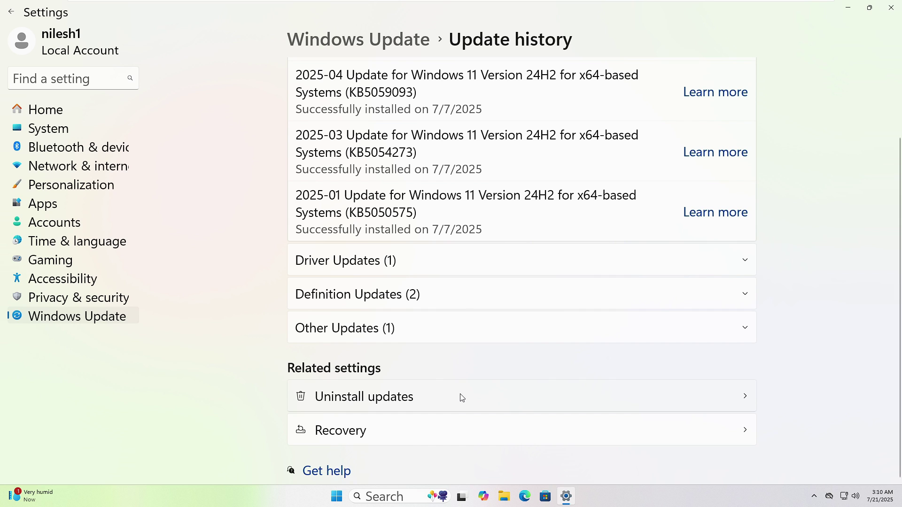
pyautogui.click(462, 398)
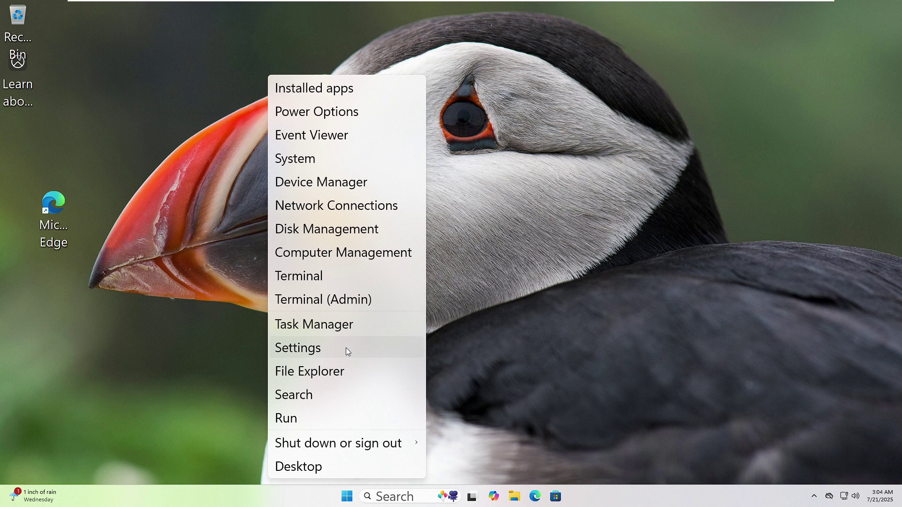
# Open Settings on the Windows Update page to see the available cumulative updates
pyautogui.click(347, 352)
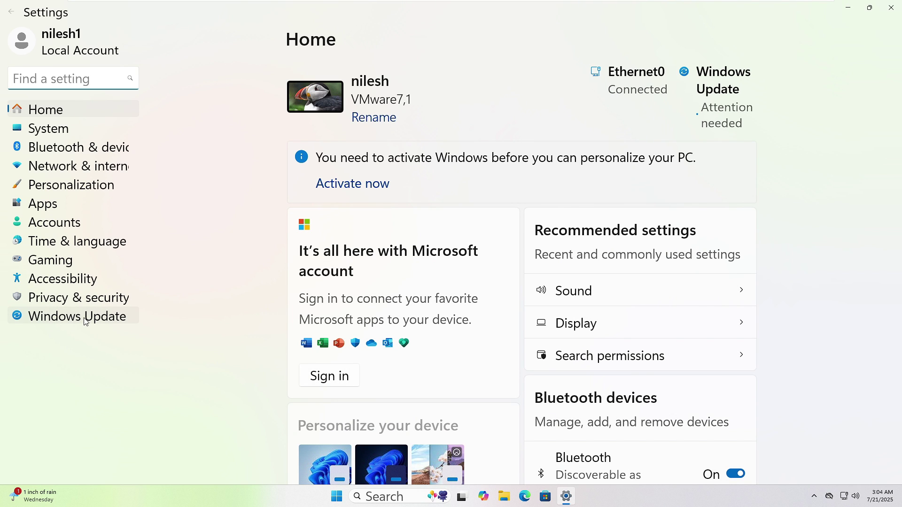
pyautogui.click(86, 323)
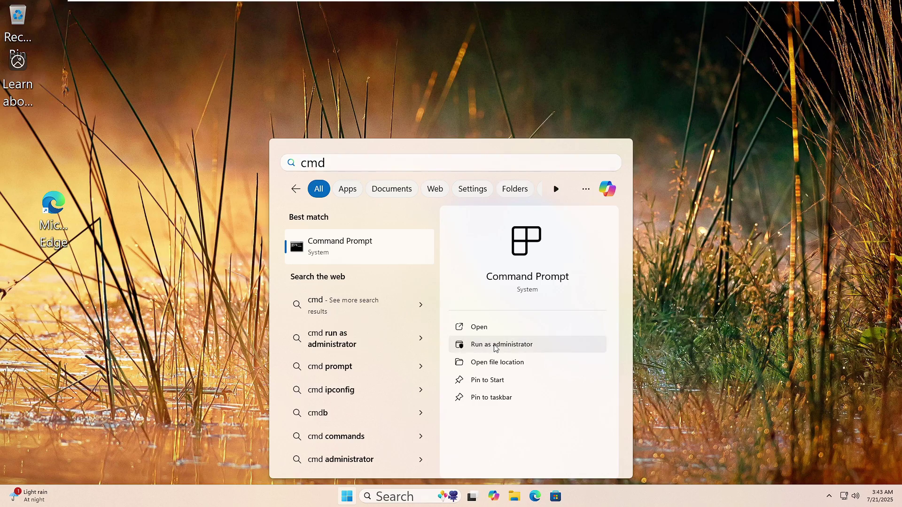
# Run 'dism /online /cleanup-image /restorehealth' in an administrator Command Prompt
pyautogui.click(495, 345)
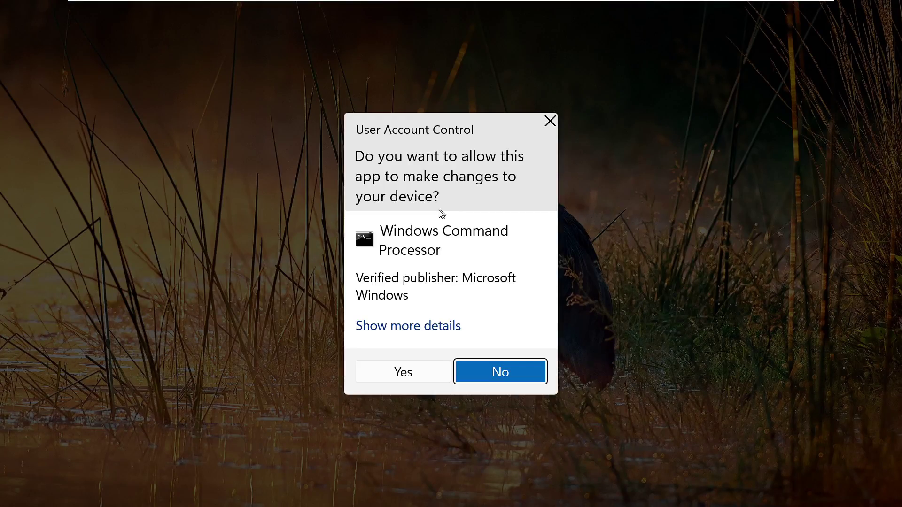
pyautogui.click(389, 373)
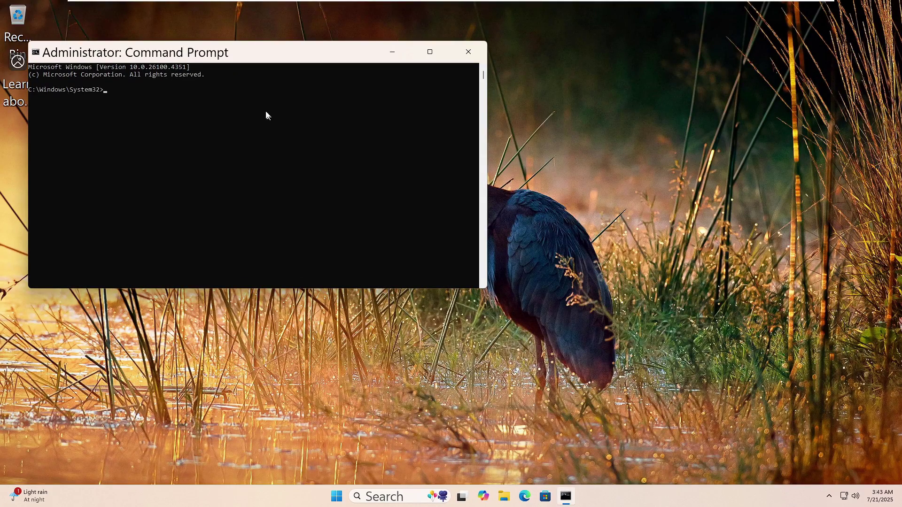
pyautogui.click(229, 97)
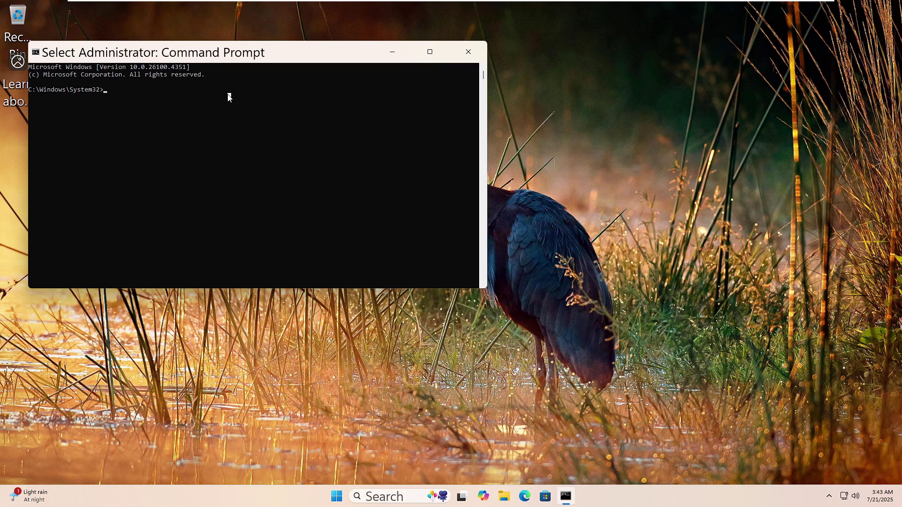
pyautogui.write('dism ')
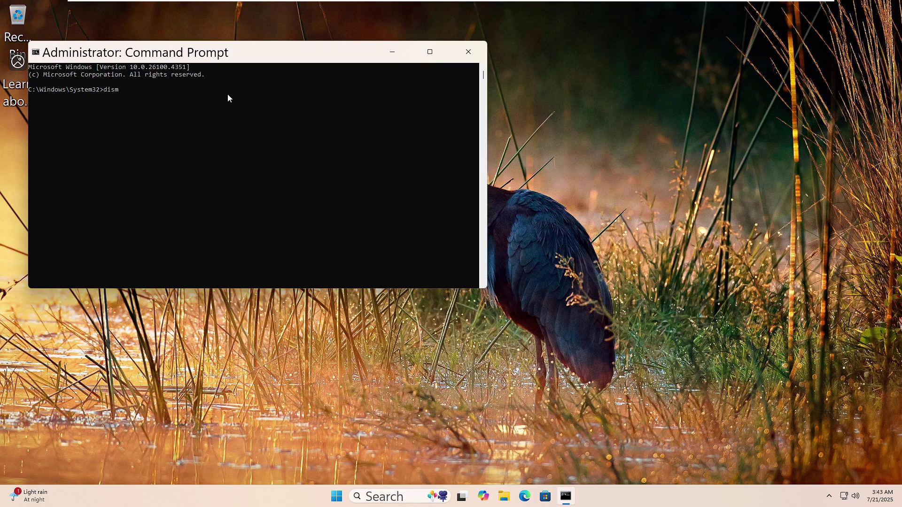
pyautogui.write('/online /cleanup-ima')
pyautogui.write('ge /restorehealth')
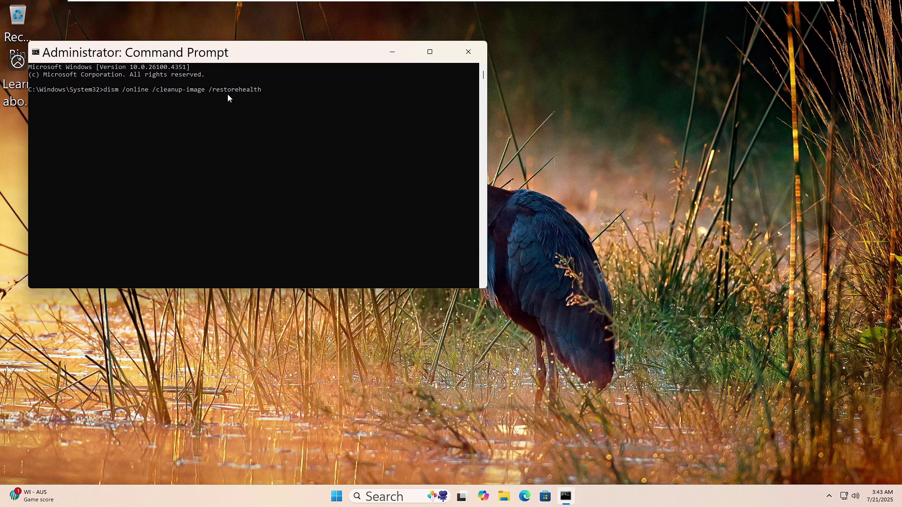
pyautogui.press('Return')
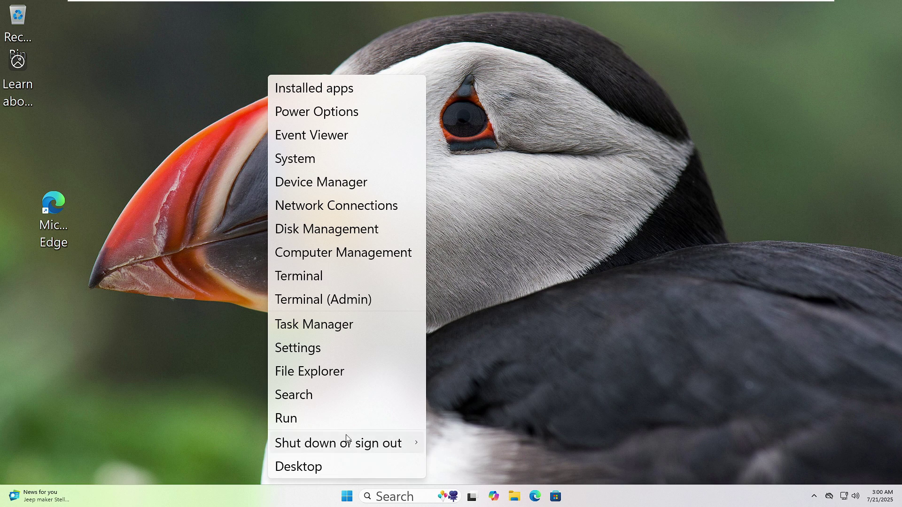
# Reach the Other troubleshooters list via System > Troubleshoot in Settings
pyautogui.click(340, 347)
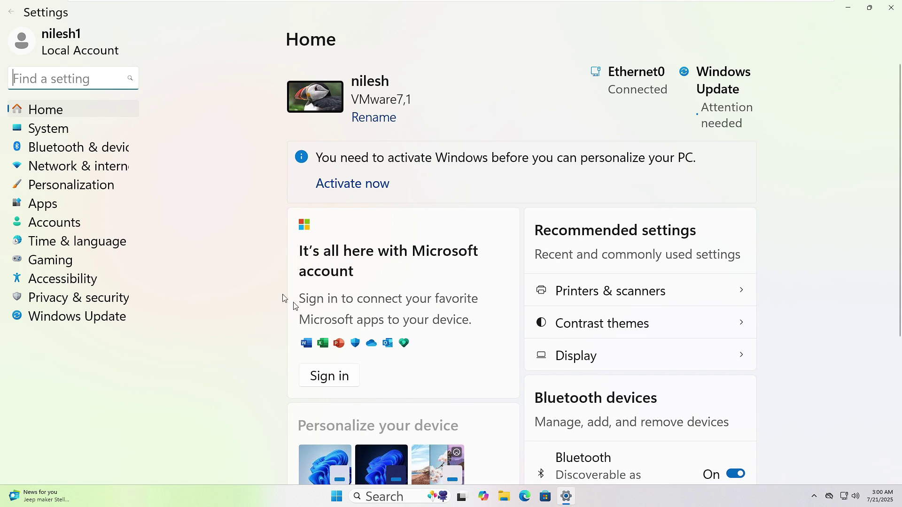
pyautogui.click(62, 131)
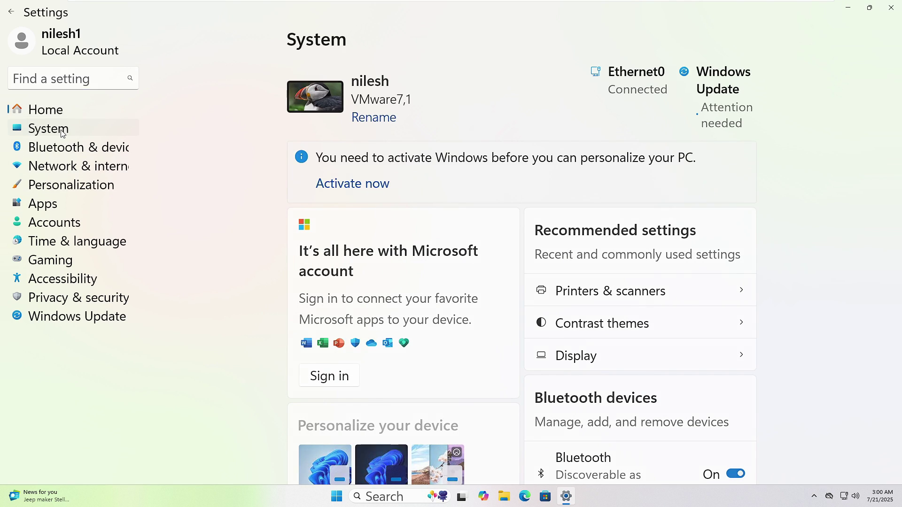
pyautogui.scroll(-8, 529, 277)
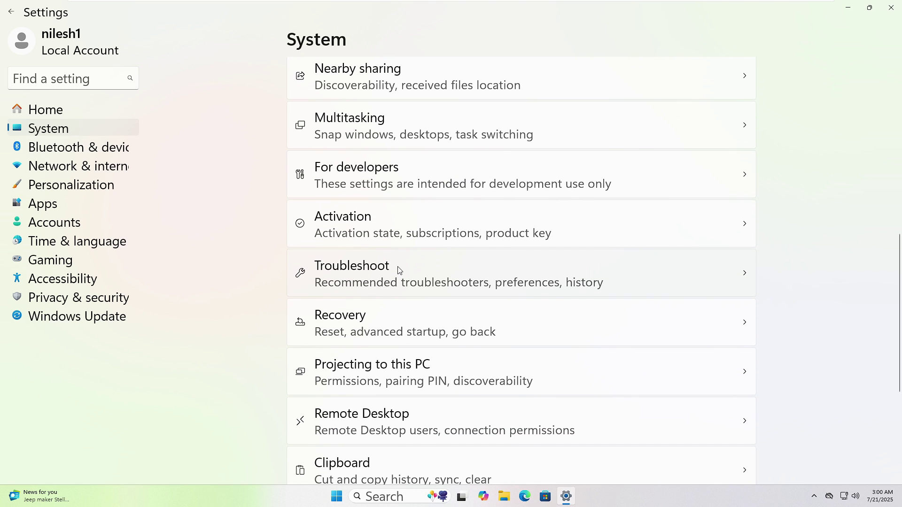
pyautogui.click(399, 271)
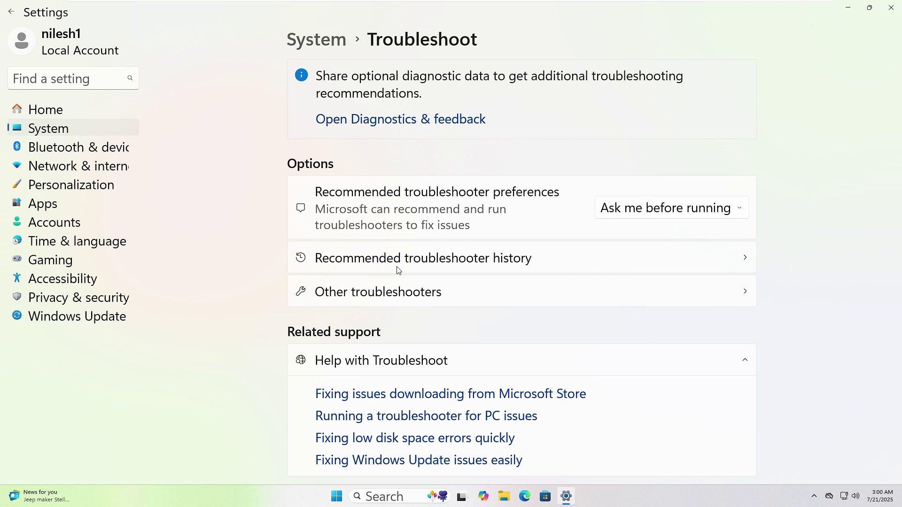
pyautogui.click(533, 296)
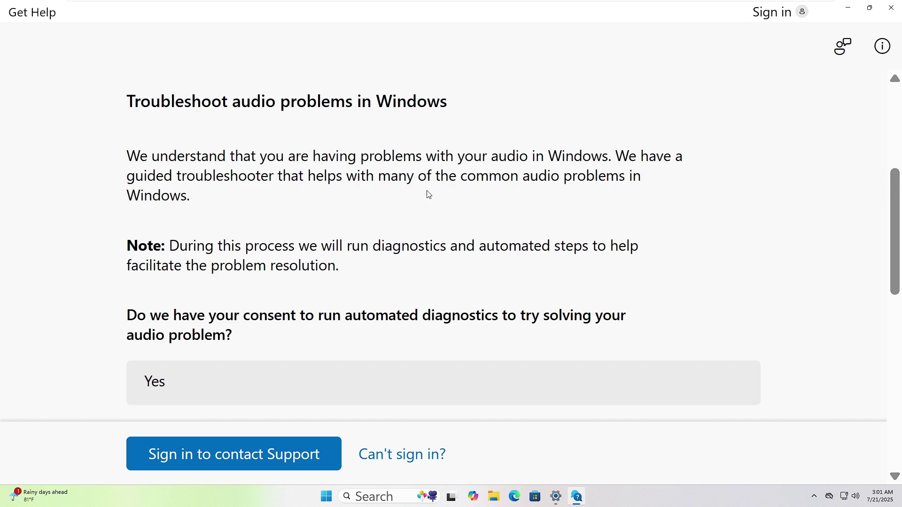
# Answer Yes to allow automated audio diagnostics in the Get Help troubleshooter
pyautogui.click(179, 381)
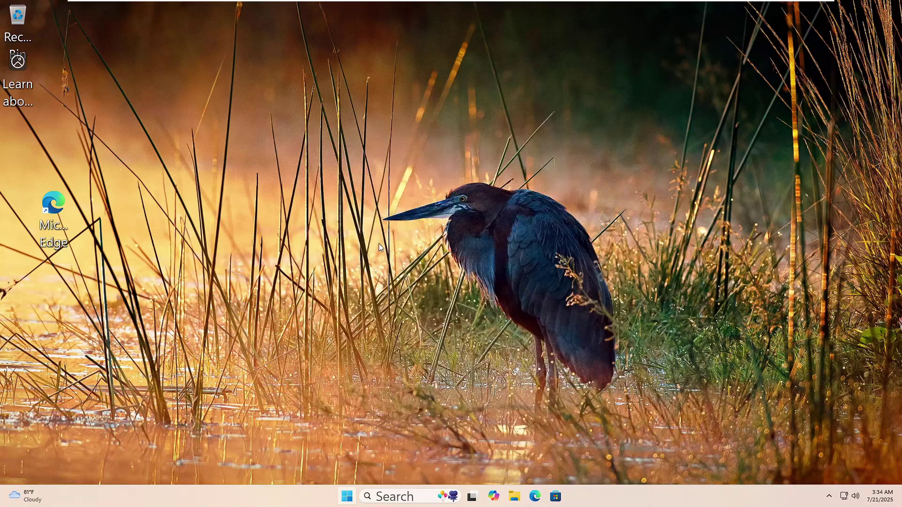
# Search 'cmd', launch Command Prompt as administrator, and run sfc /scannow
pyautogui.press('super')
pyautogui.write('cmd')
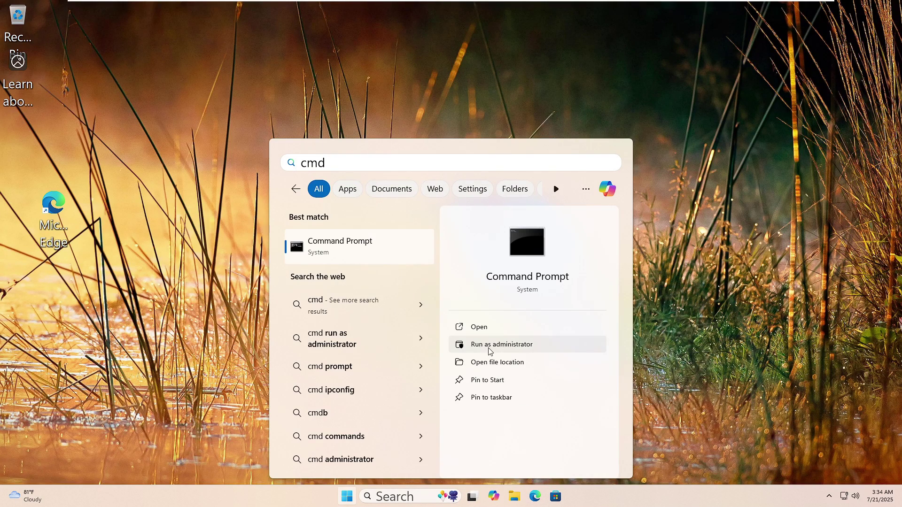
pyautogui.click(549, 346)
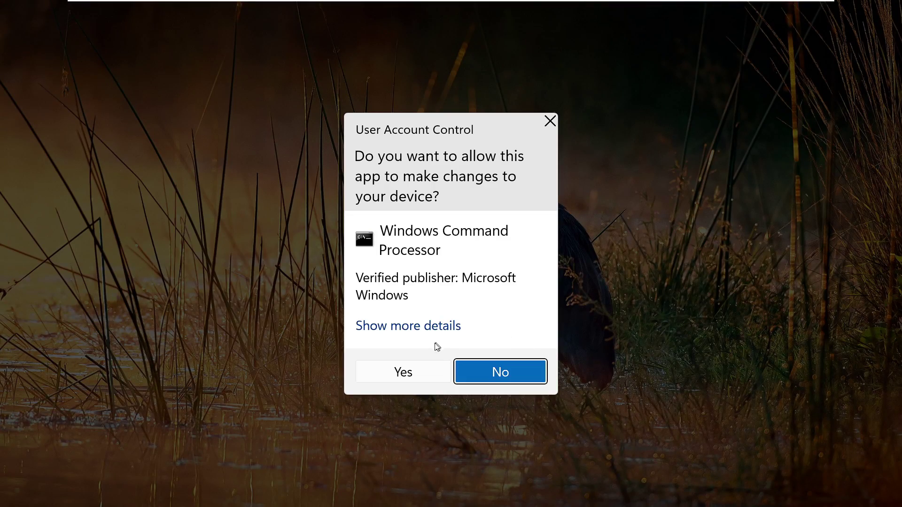
pyautogui.click(405, 371)
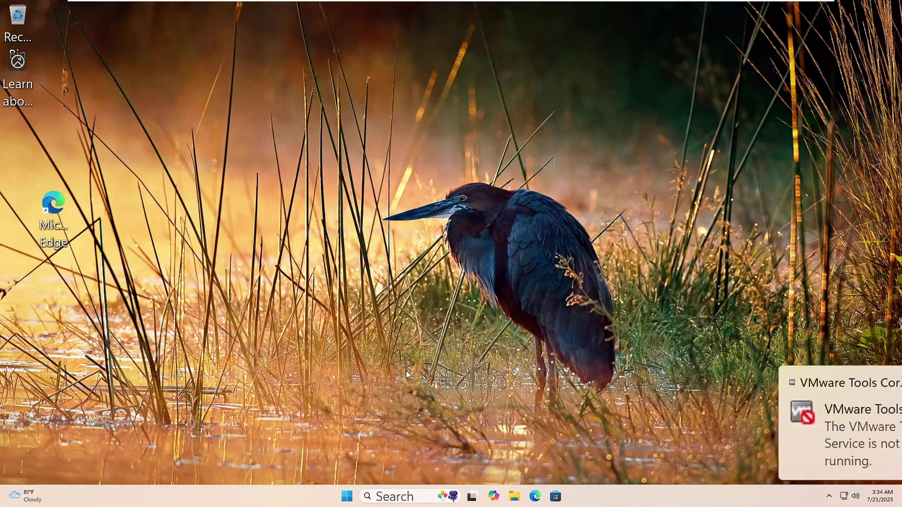
pyautogui.click(295, 114)
pyautogui.write('s')
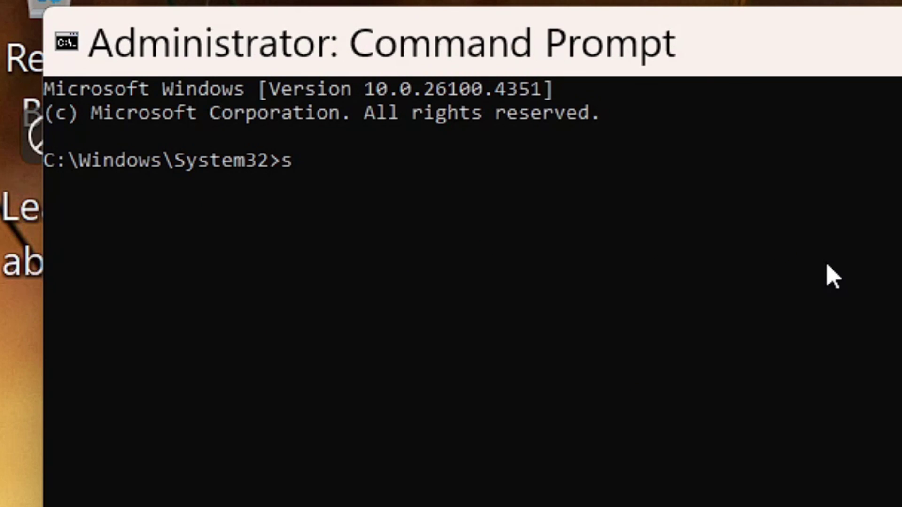
pyautogui.write('fc /sc')
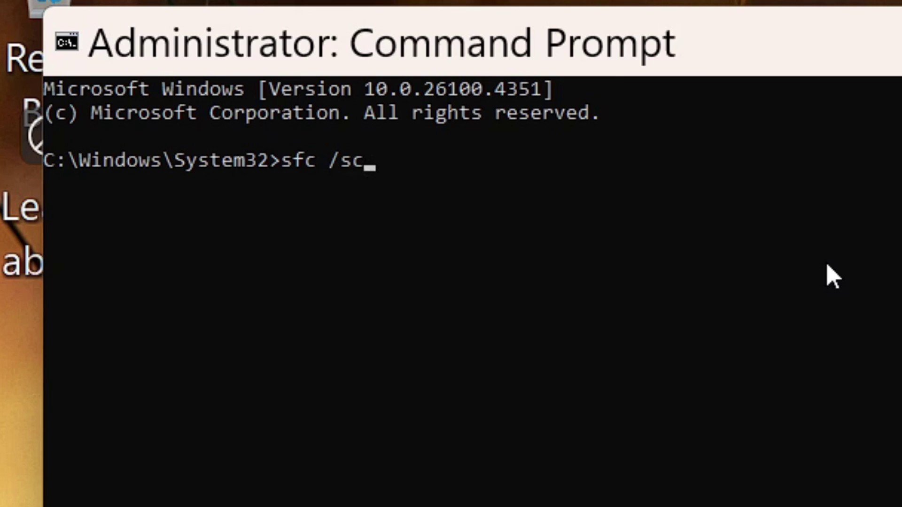
pyautogui.write('annow')
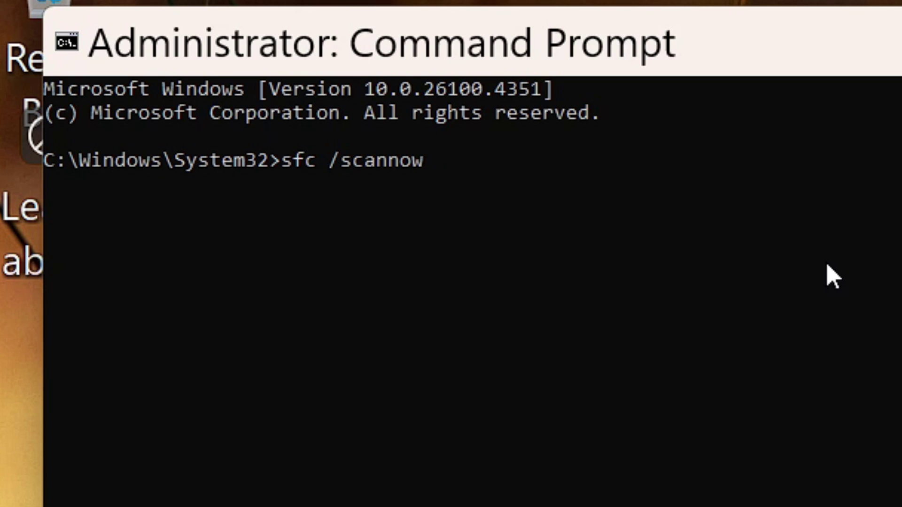
pyautogui.press('Return')
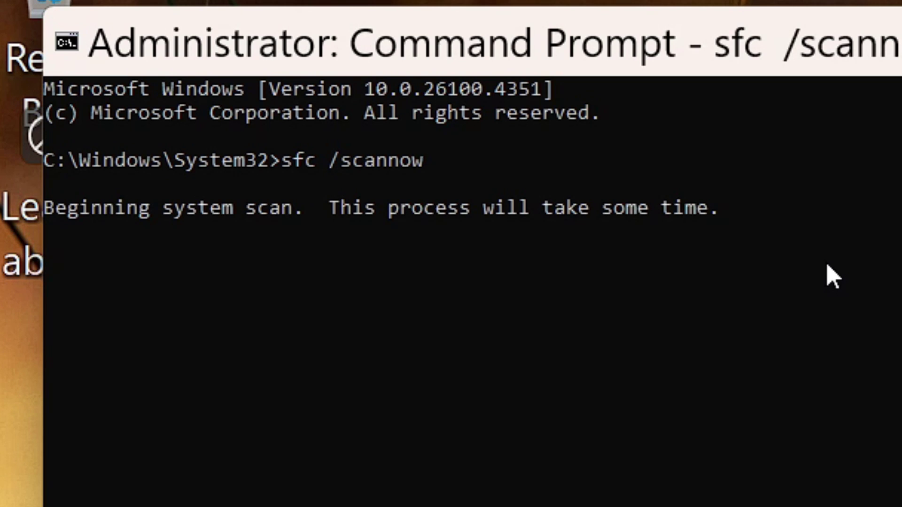